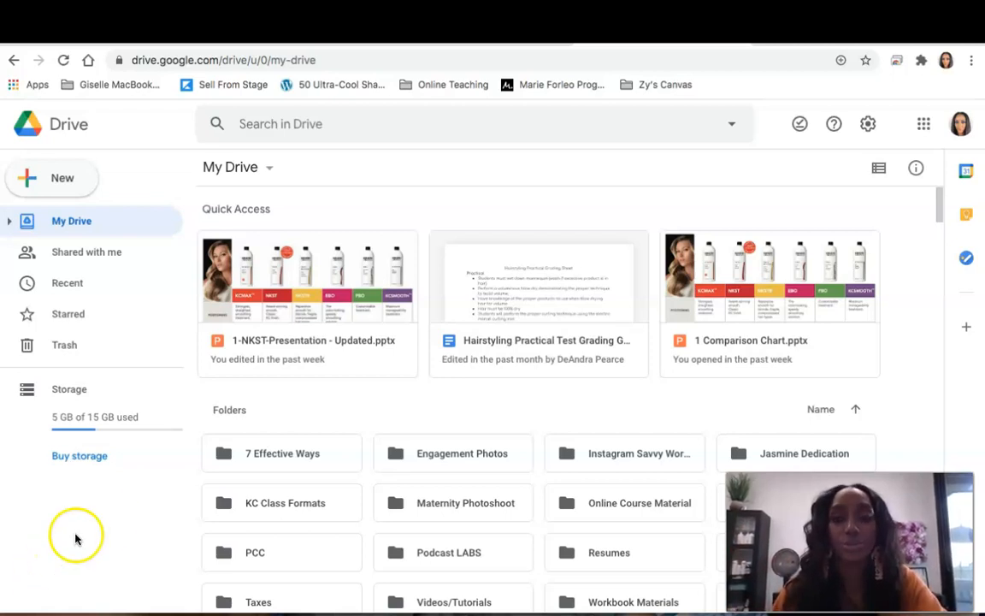
Create a new Google Sheets spreadsheet from the Monthly budget template
left_click(73, 187)
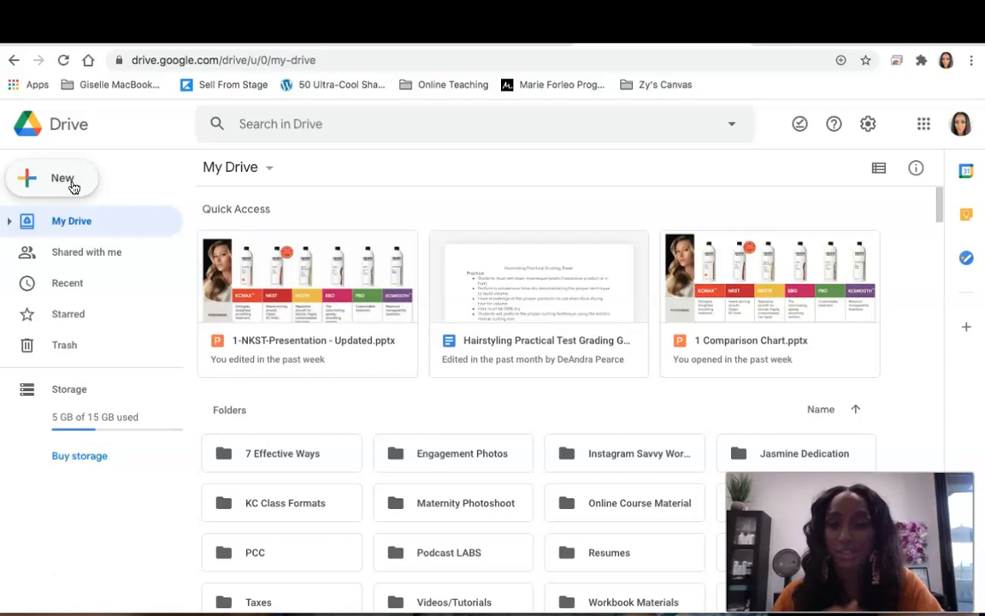
left_click(73, 184)
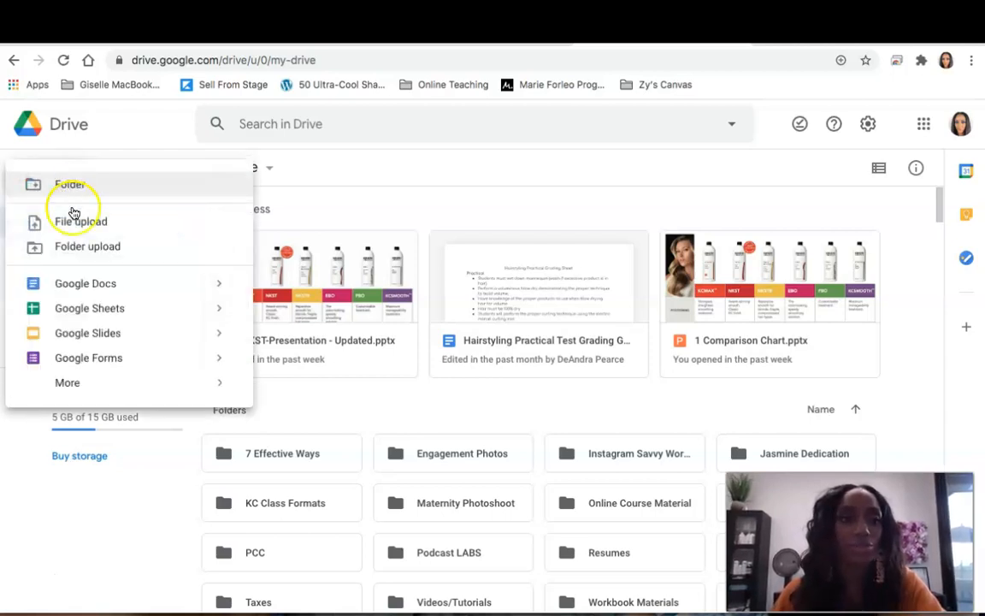
left_click(153, 149)
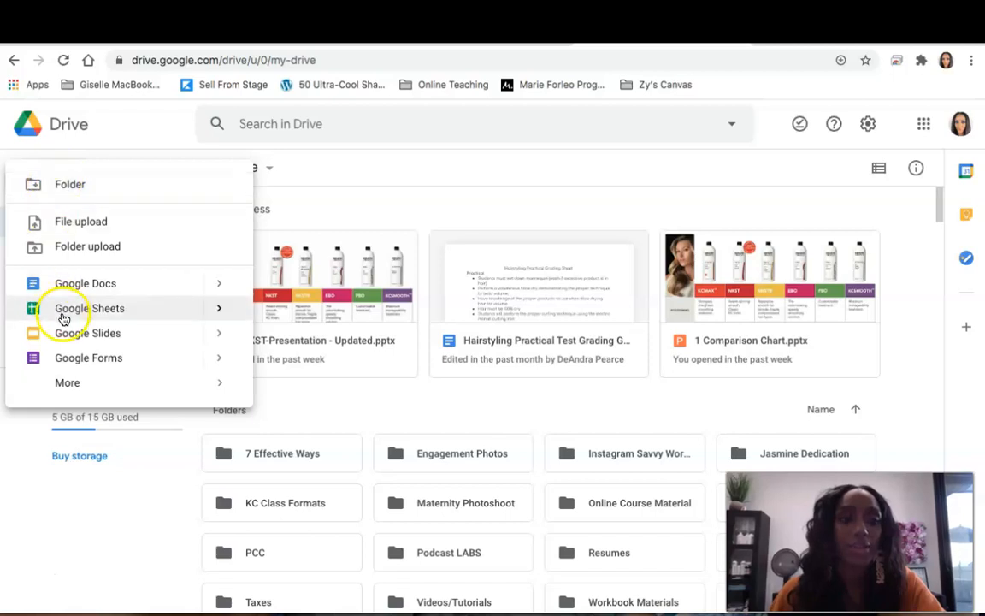
mouse_move(227, 310)
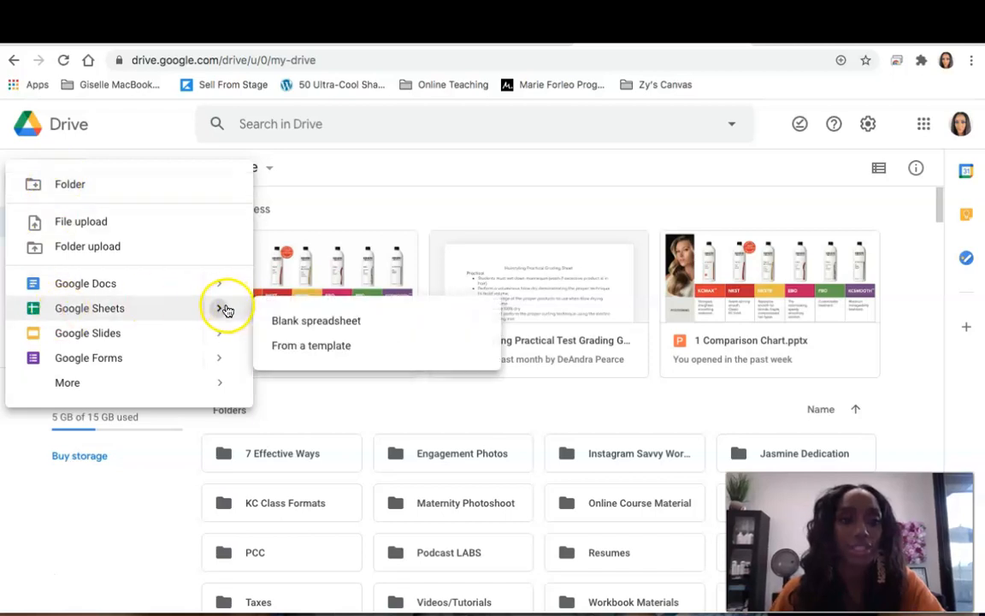
left_click(297, 346)
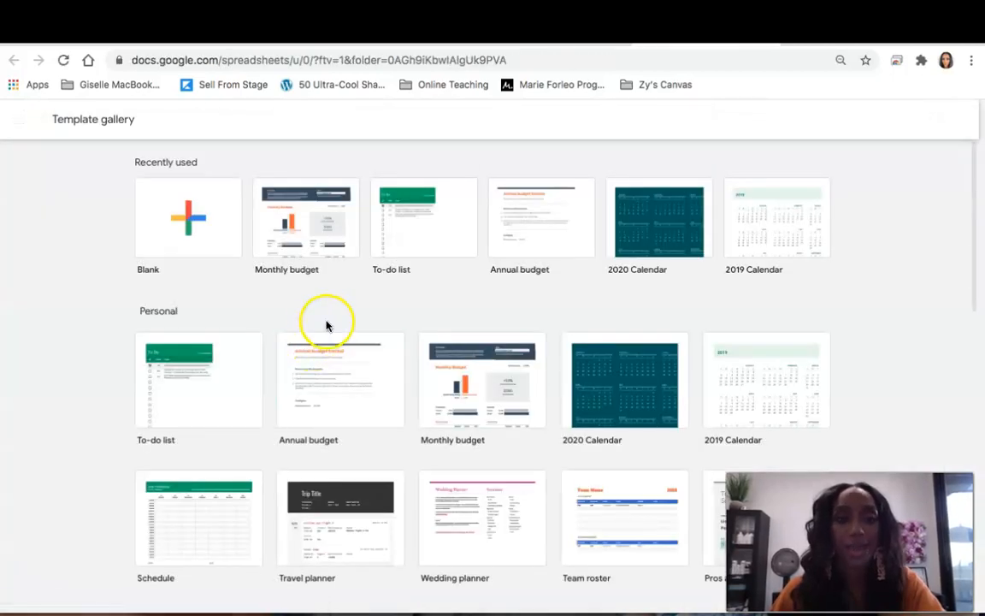
left_click(482, 359)
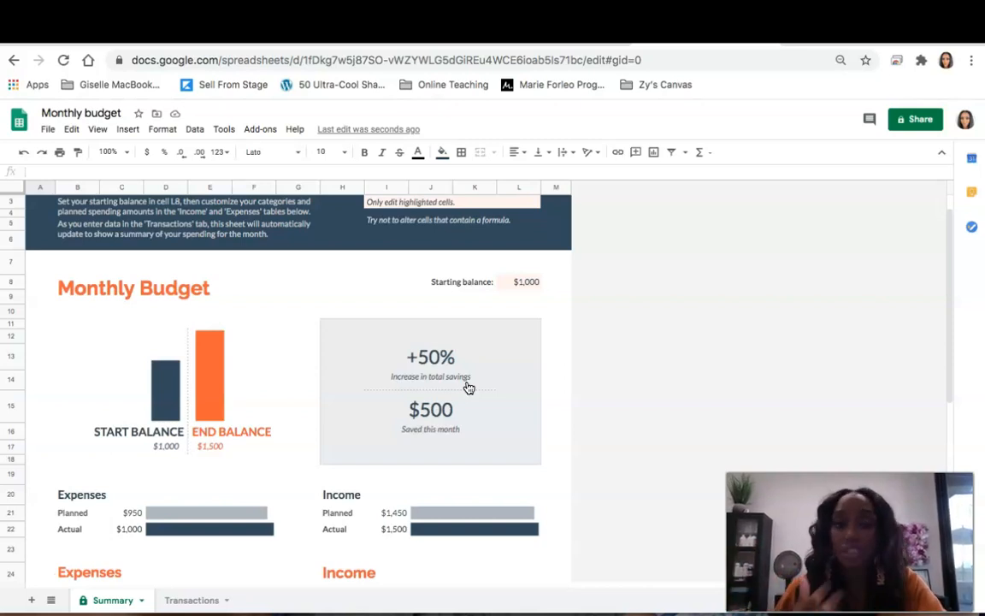
Examine the Summary sheet's instructions, balance chart, savings box, and Expenses and Income tables
scroll(469, 387, "up", 1)
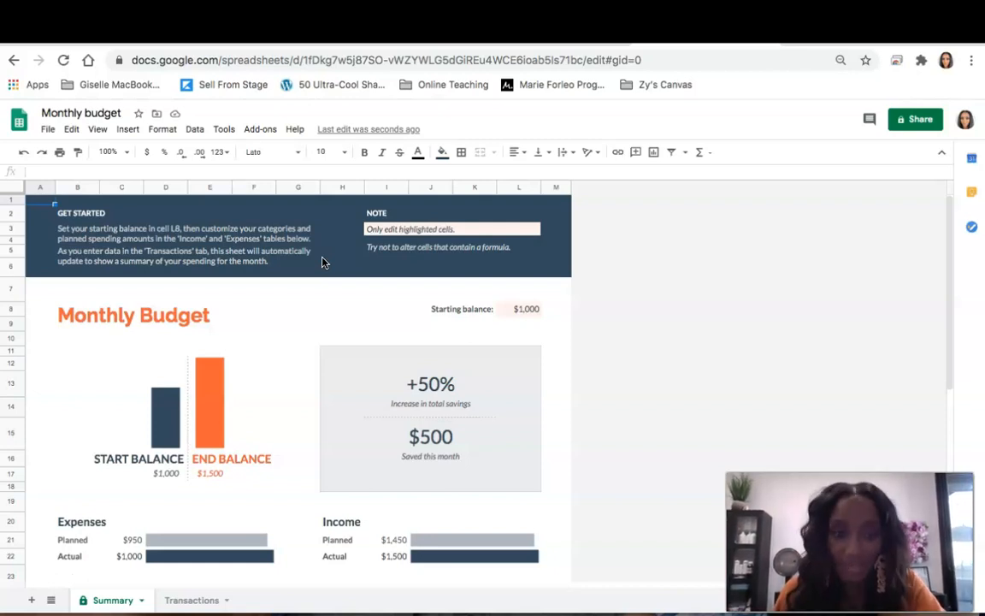
scroll(323, 262, "down", 2)
left_click(223, 346)
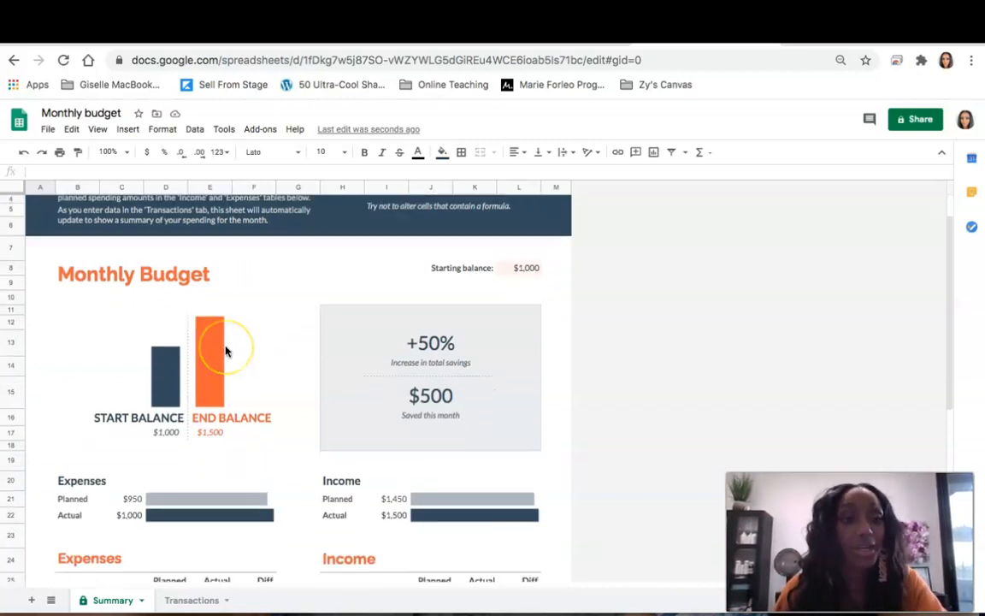
scroll(224, 350, "down", 3)
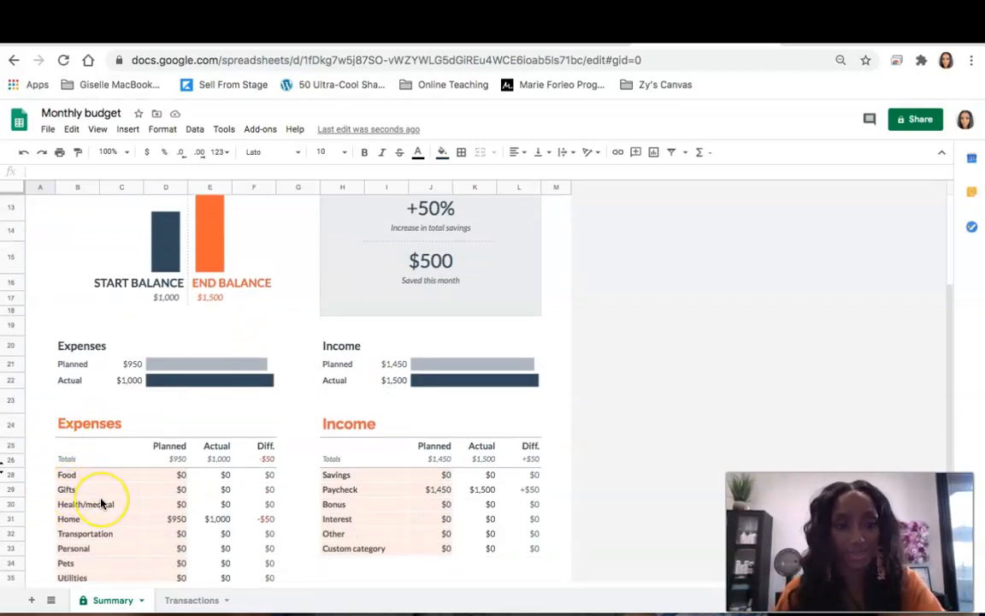
scroll(100, 504, "down", 1)
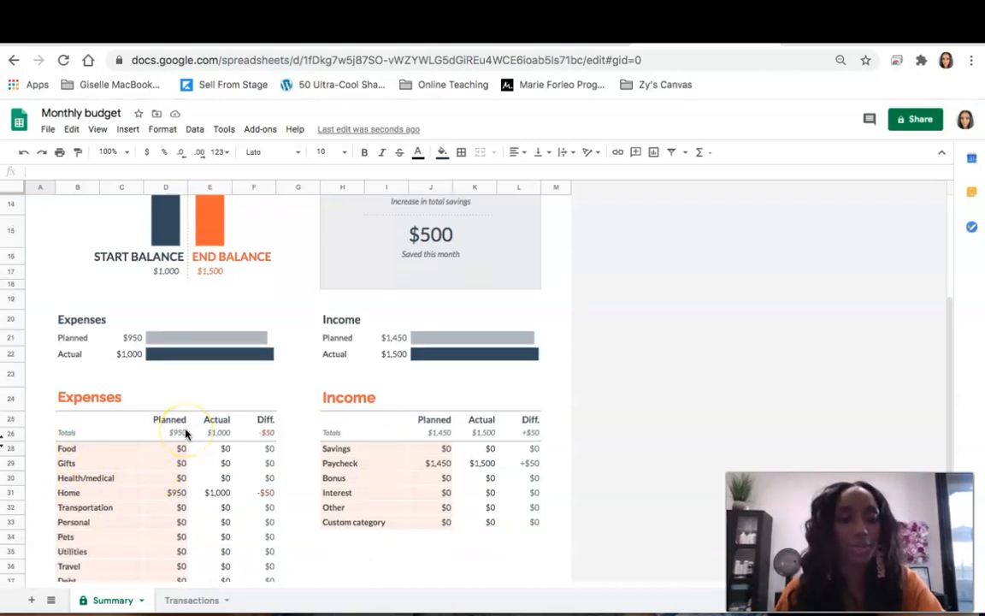
scroll(186, 435, "up", 3)
scroll(186, 435, "up", 1)
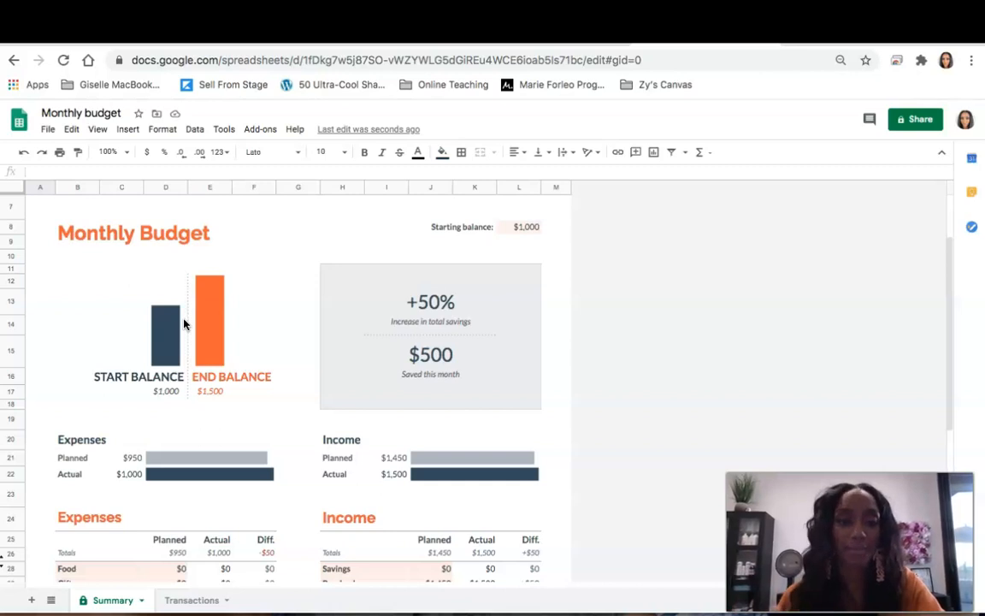
scroll(183, 323, "up", 3)
left_click(70, 210)
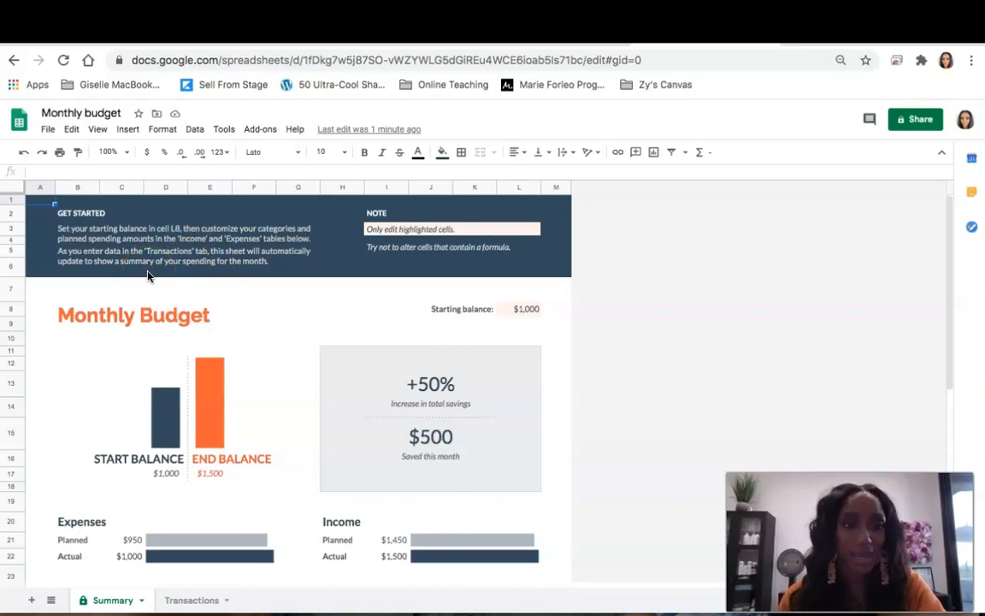
Rename the Savings category in the Income table as Salon
scroll(148, 275, "down", 5)
scroll(148, 275, "down", 1)
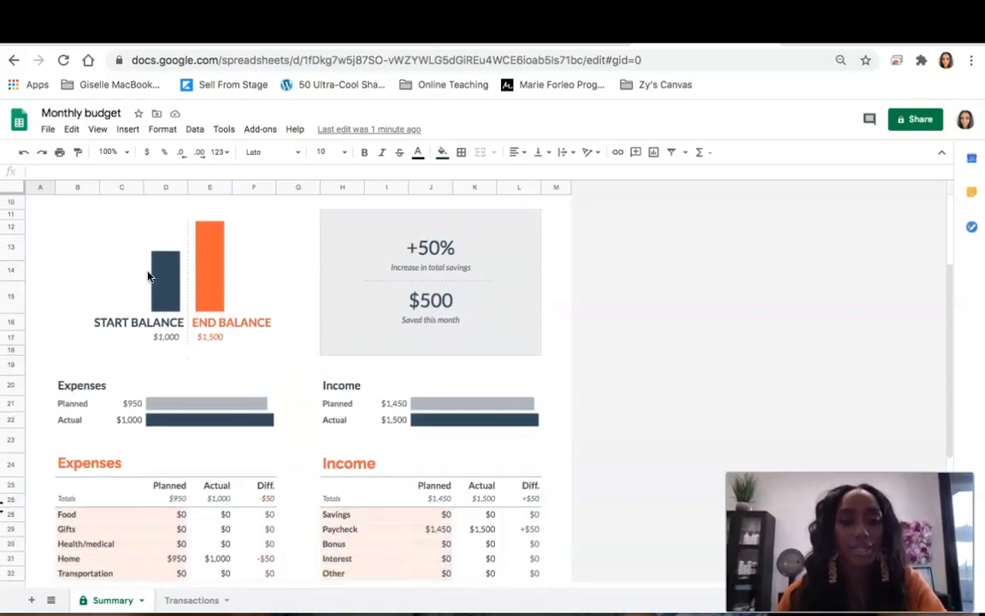
left_click(352, 513)
left_click(352, 513)
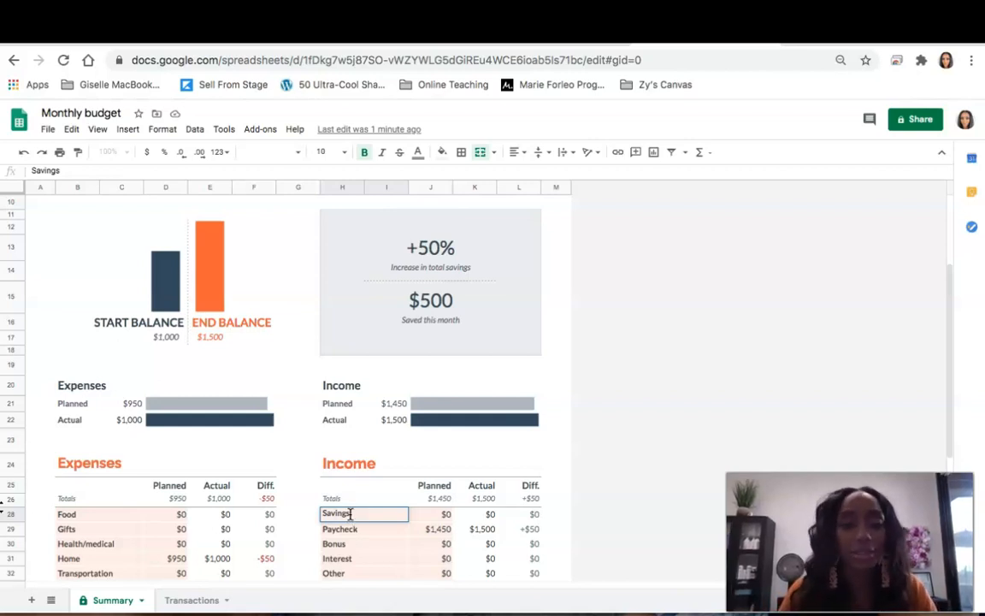
double_click(349, 514)
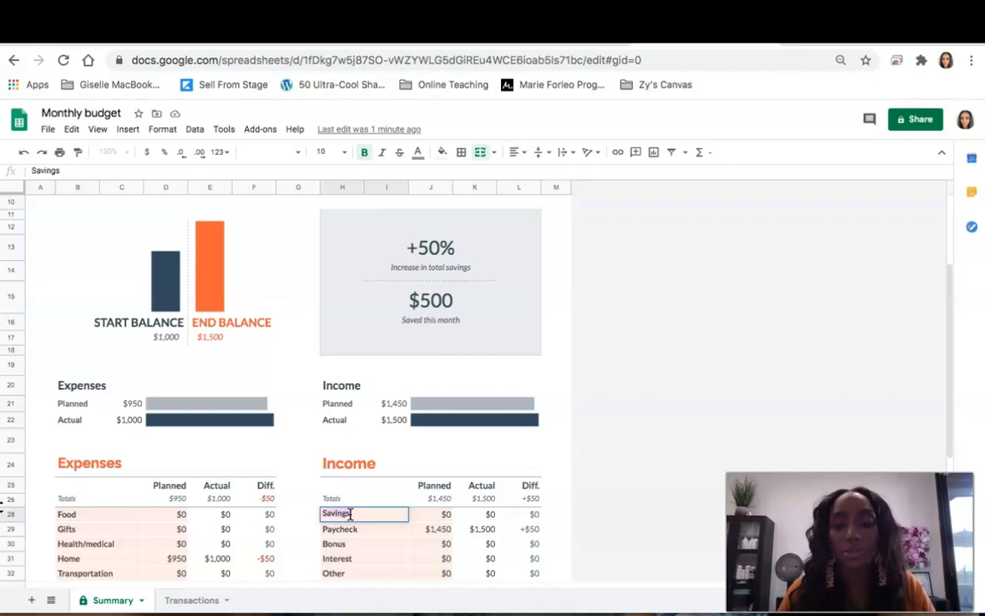
key("BackSpace")
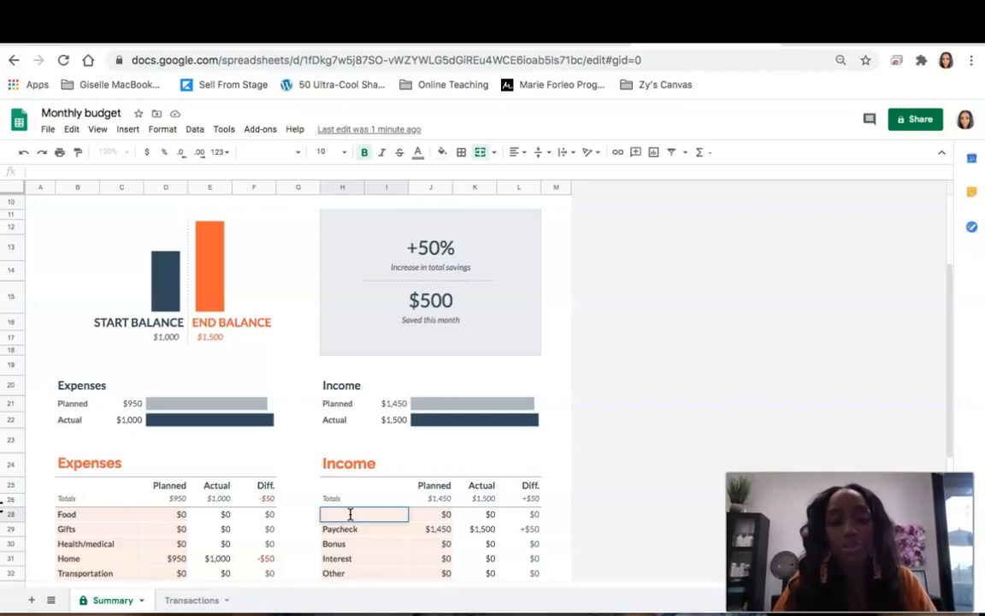
type("Salon")
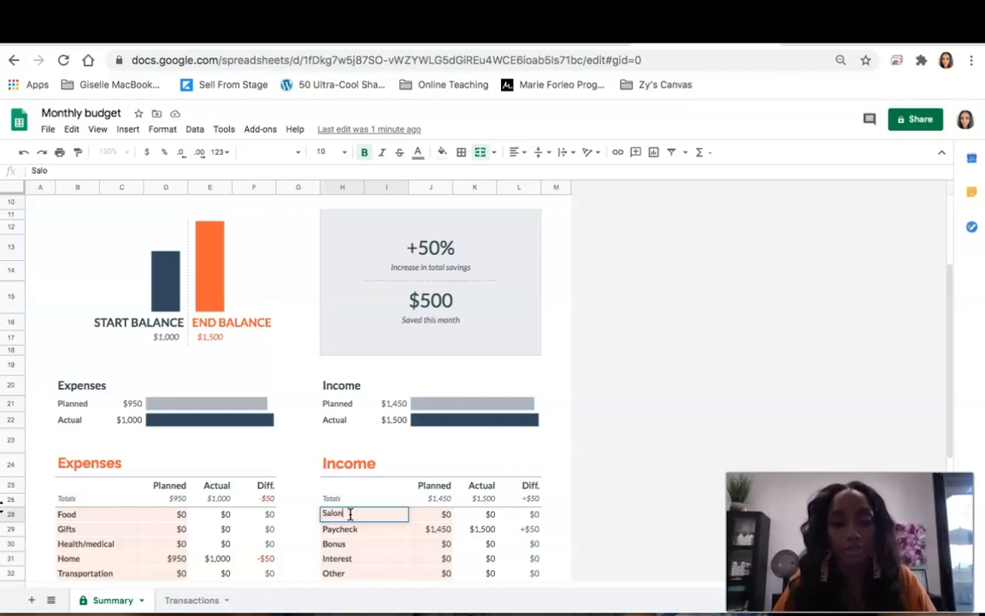
type(" i")
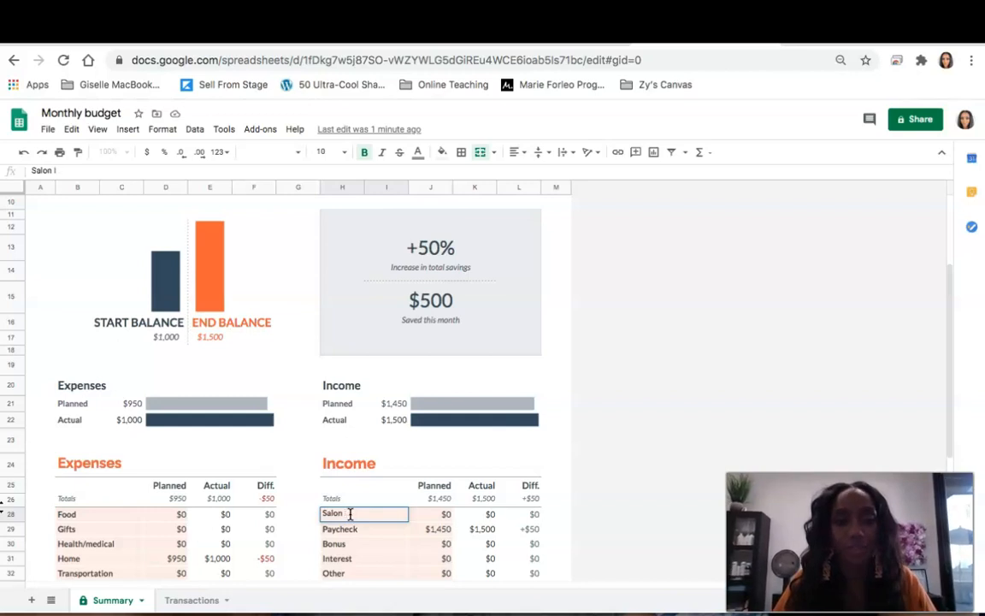
Rename the Paycheck category in the Income table as Educator
left_click(347, 534)
left_click(346, 530)
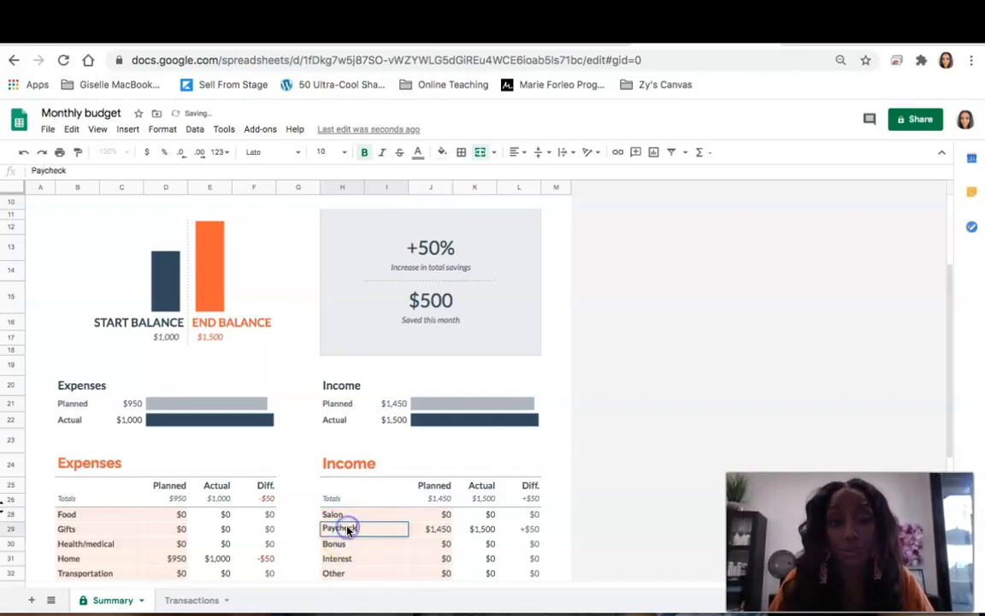
key("BackSpace")
key("BackSpace")
key("BackSpace")
key("BackSpace")
key("BackSpace")
key("BackSpace")
key("BackSpace")
key("BackSpace")
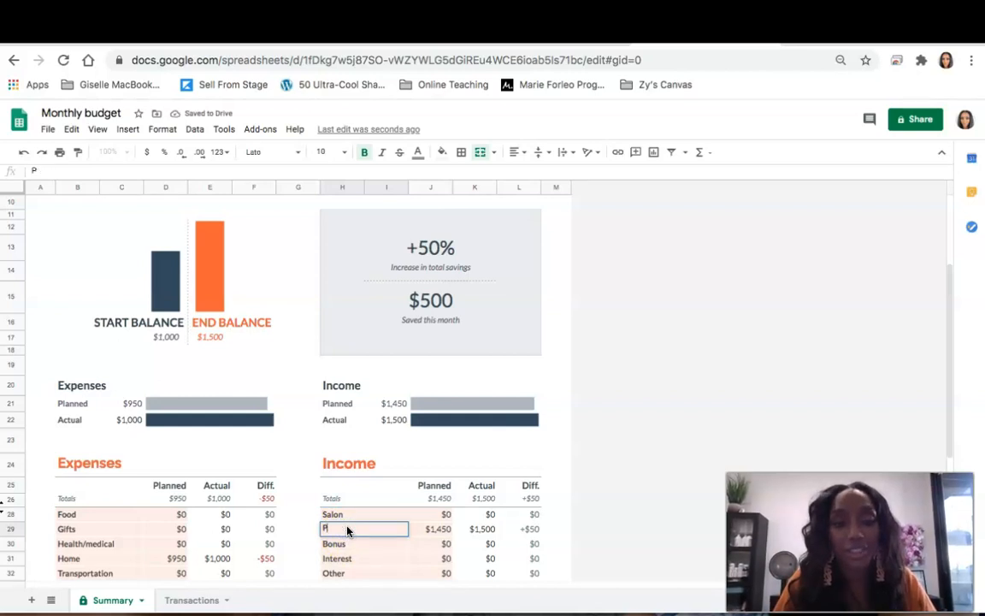
type("Educat")
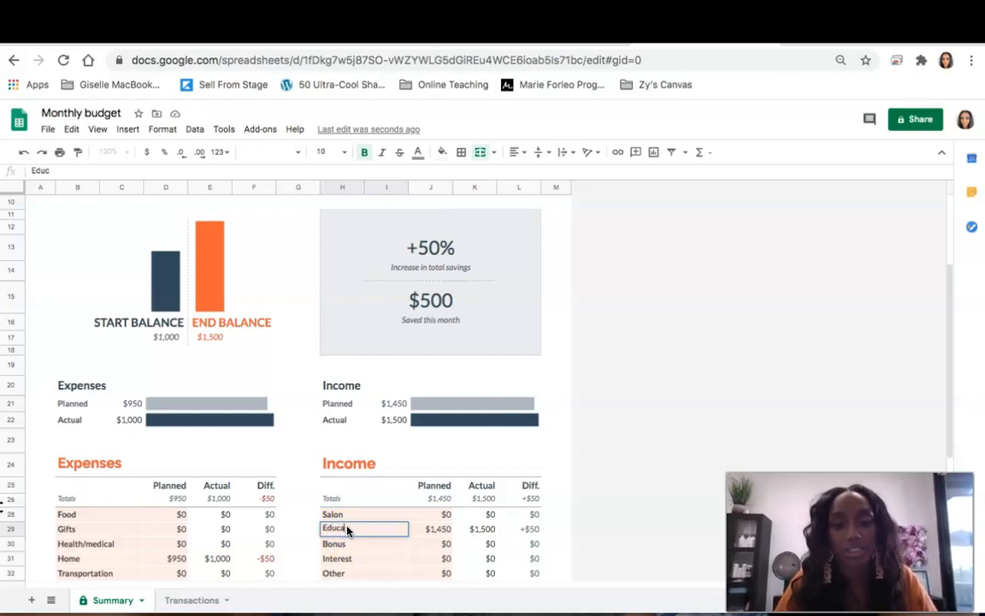
type("or")
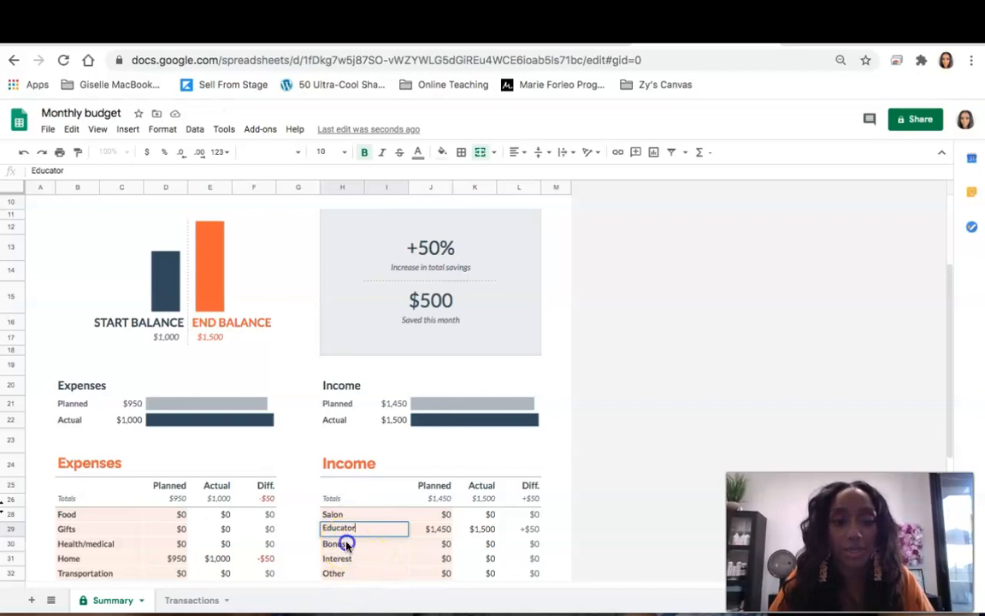
Rename the Bonus category in the Income table as Freelance
left_click(346, 544)
key("BackSpace")
key("BackSpace")
key("BackSpace")
key("BackSpace")
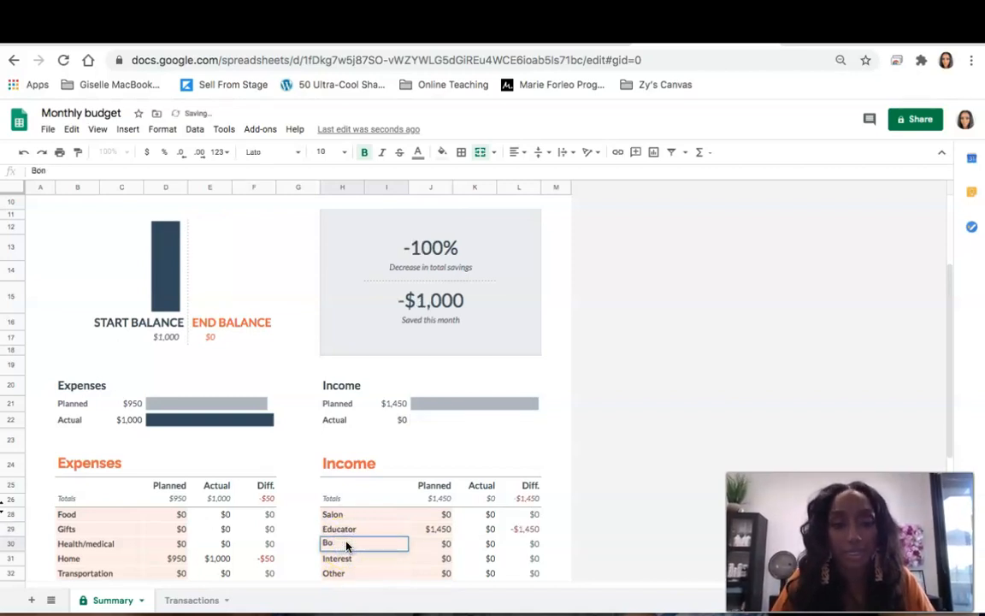
type("Freelance")
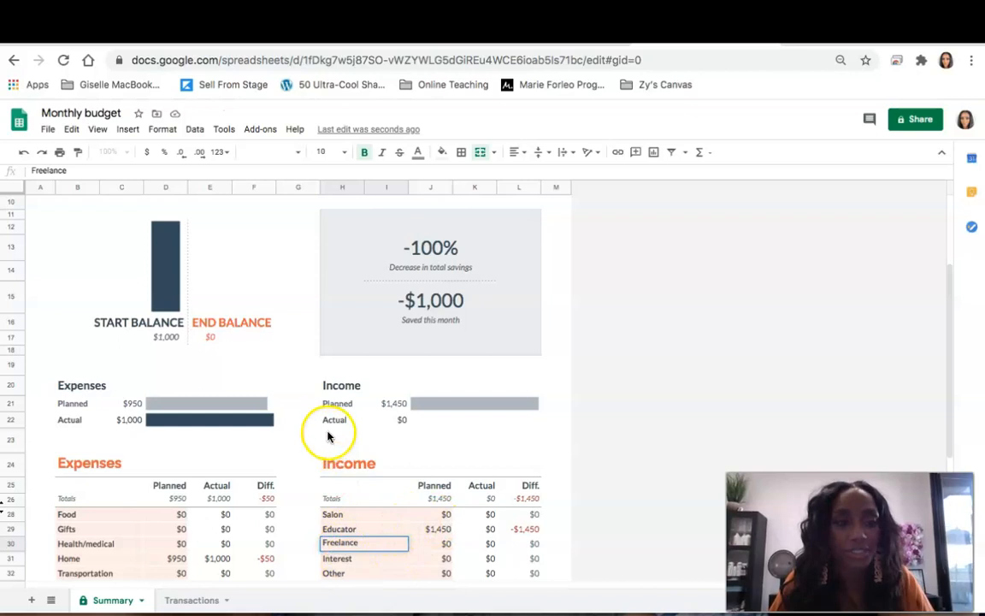
Set the starting balance in cell L8 to 3000
scroll(330, 435, "down", 1)
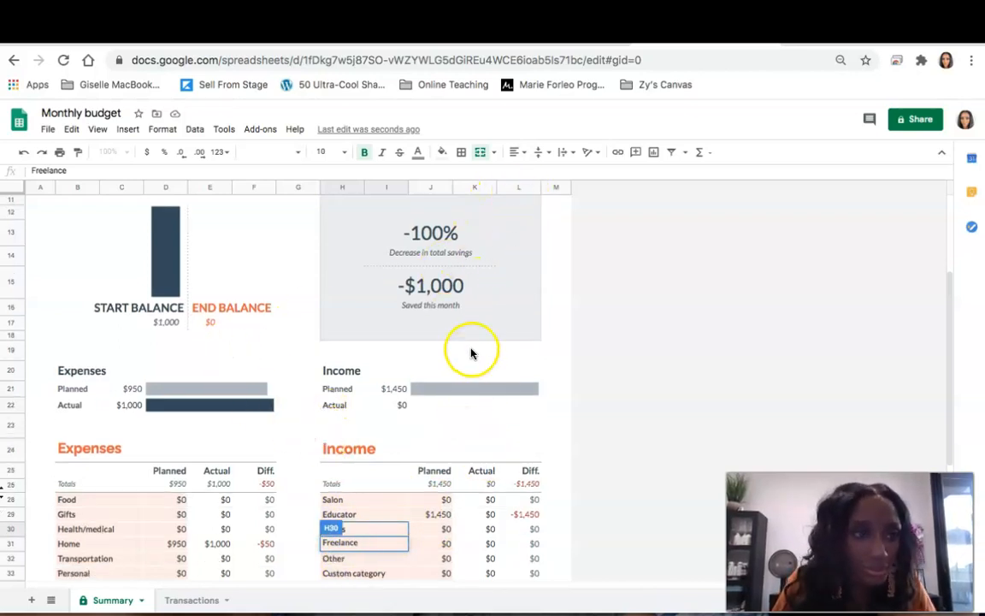
scroll(469, 347, "up", 3)
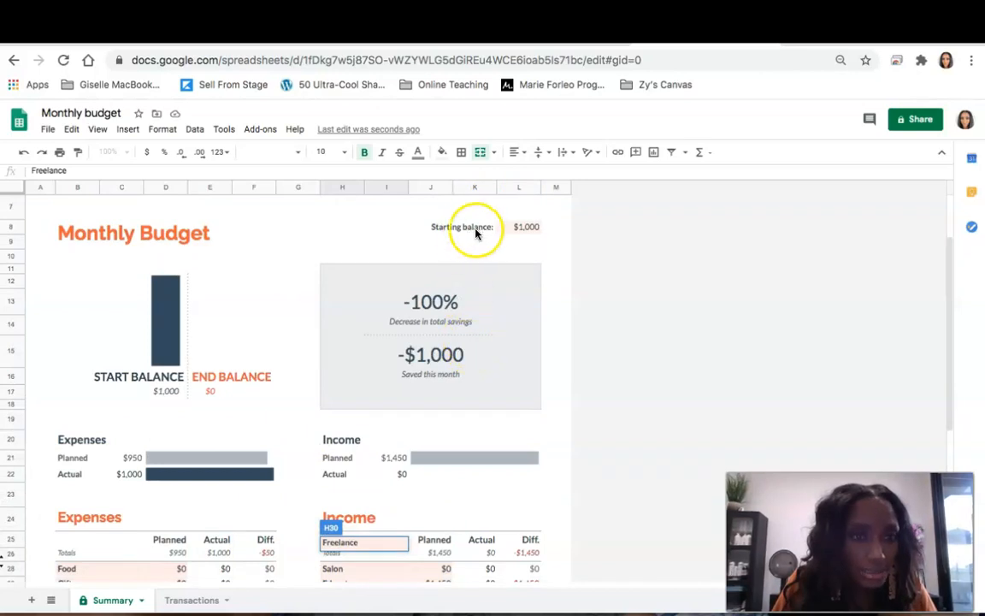
double_click(526, 229)
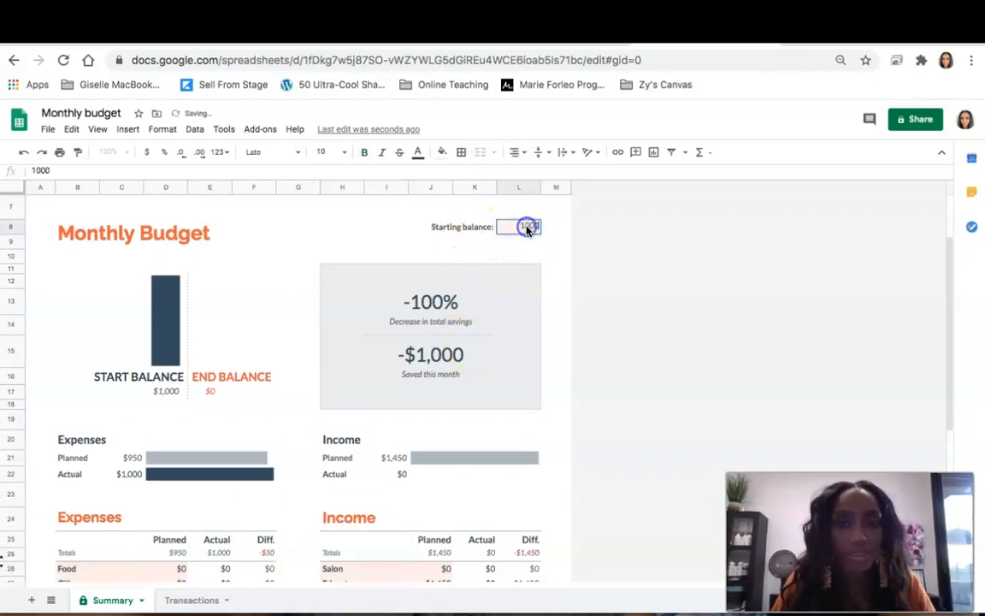
key("BackSpace")
key("BackSpace")
key("BackSpace")
key("BackSpace")
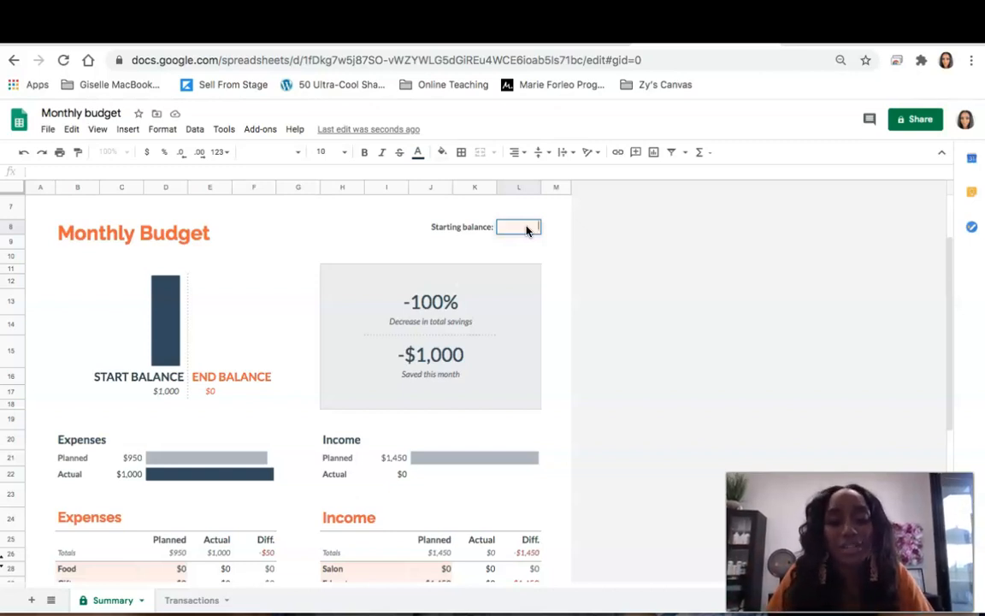
type("3")
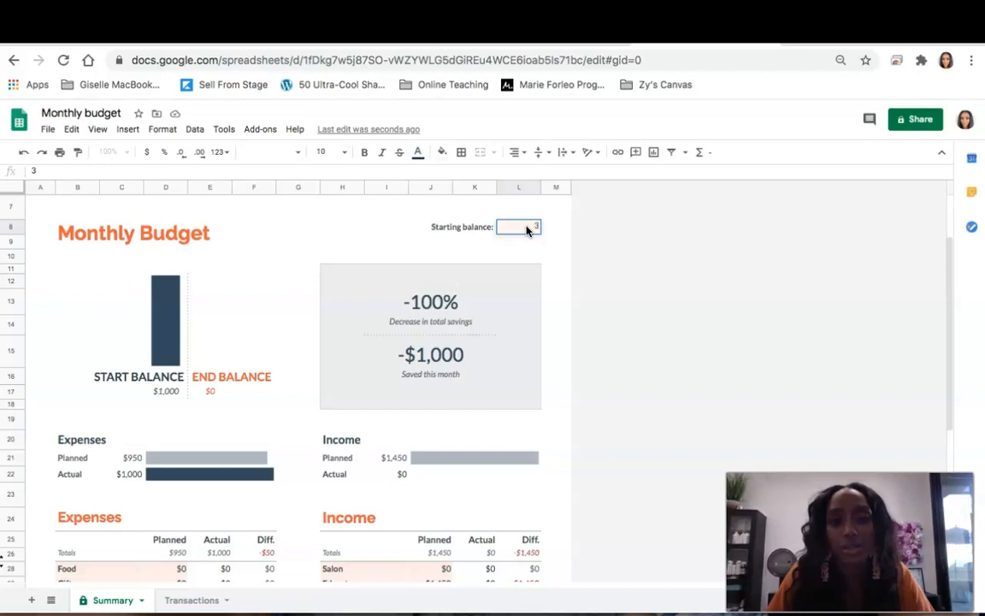
type("000")
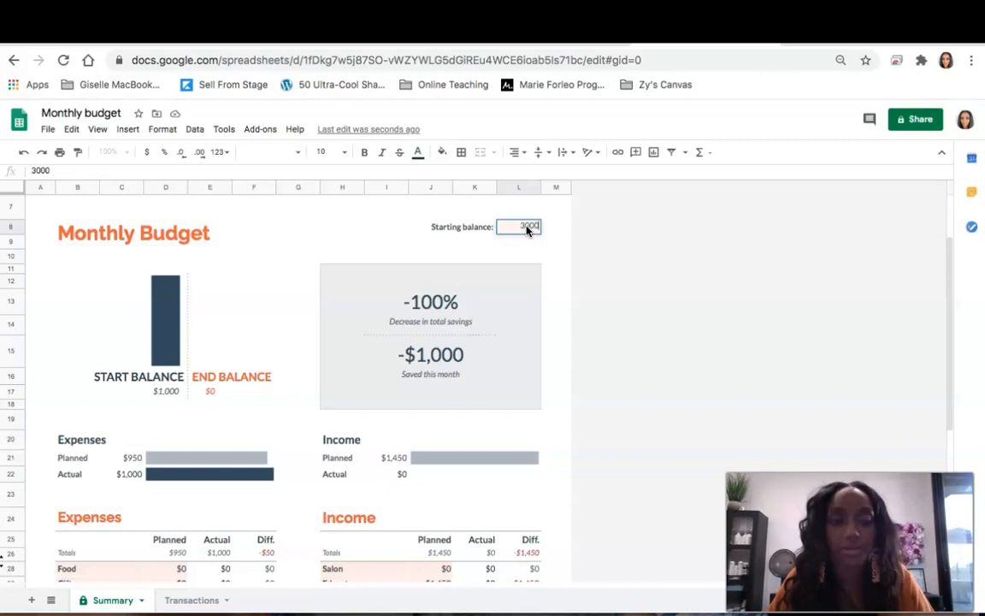
key("Tab")
Review the categories and planned amounts in the Expenses and Income tables
scroll(422, 351, "down", 1)
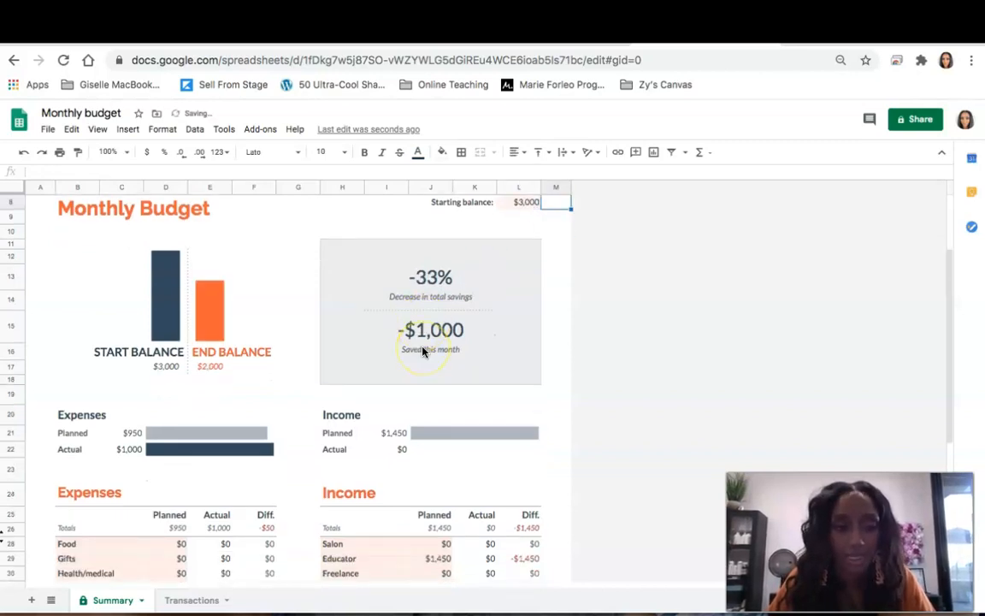
scroll(423, 351, "down", 3)
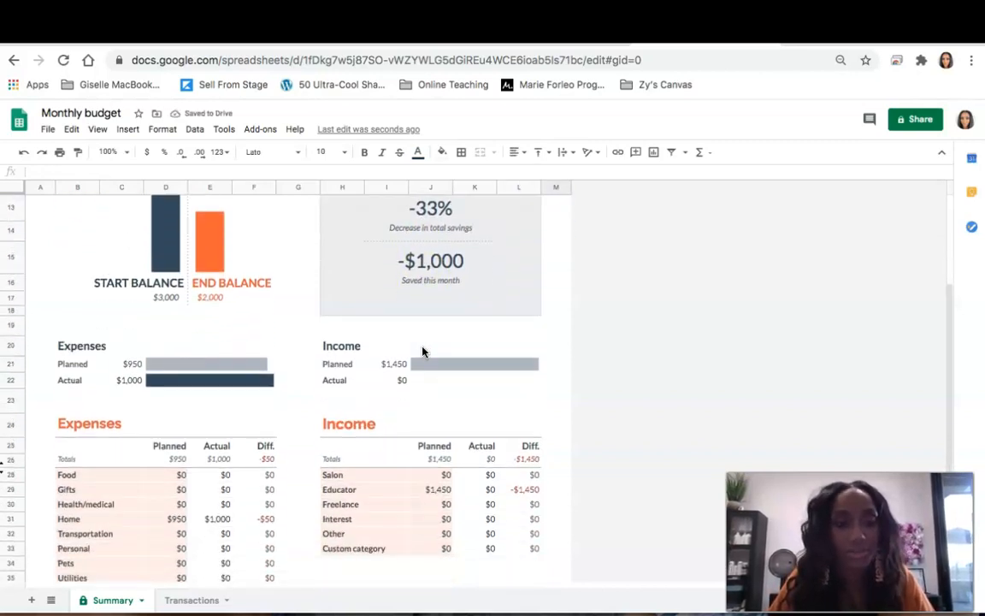
scroll(422, 350, "down", 1)
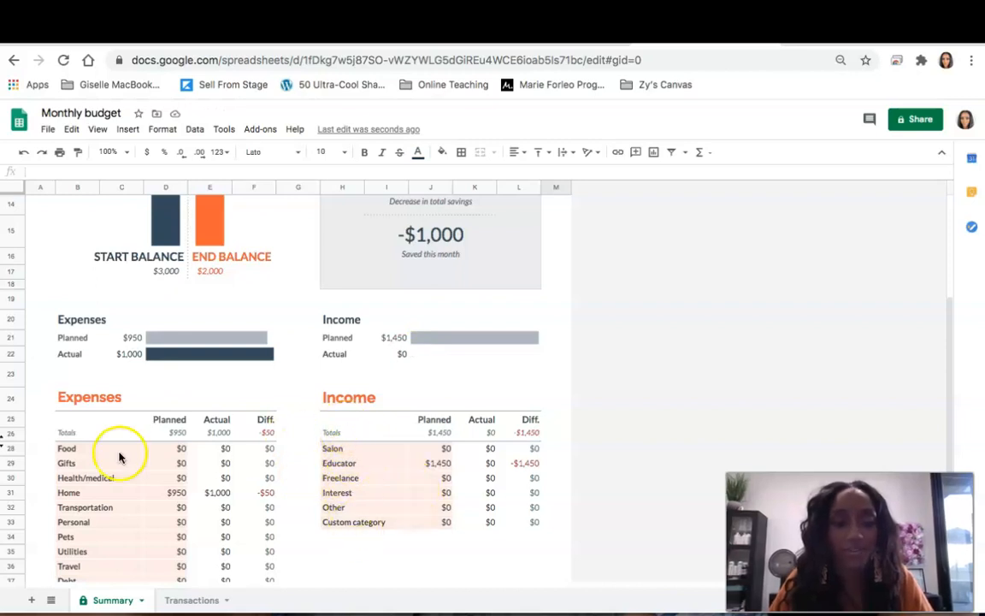
scroll(154, 497, "down", 3)
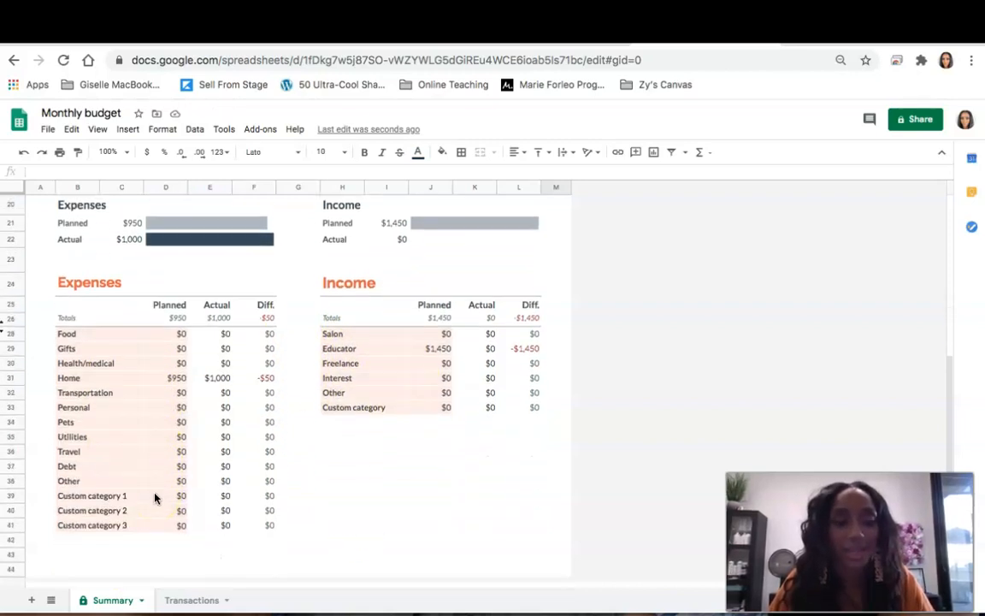
scroll(155, 498, "down", 1)
scroll(155, 498, "up", 1)
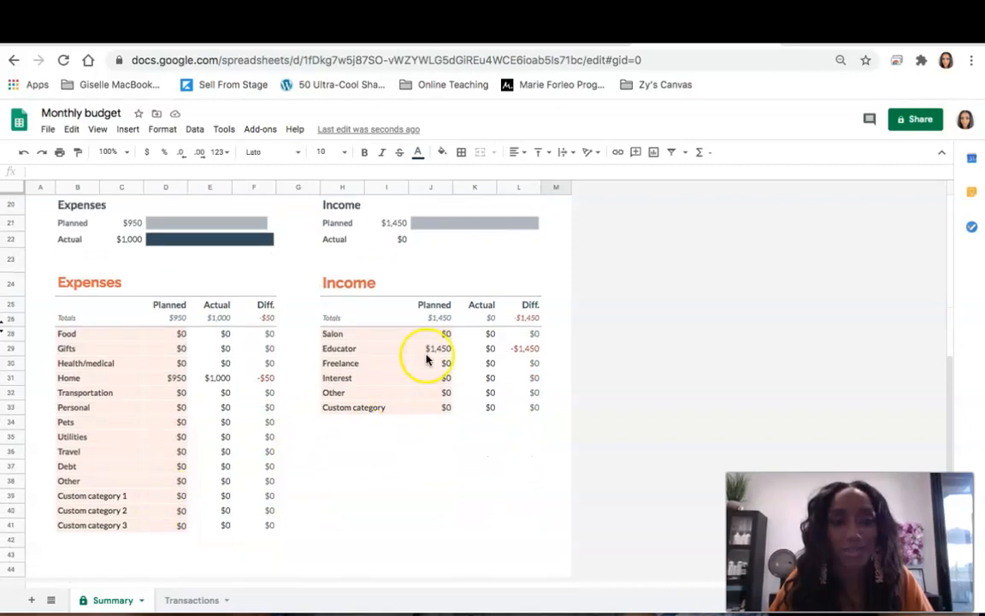
Set the planned amount for the Salon category in the Income table to 3000
left_click(448, 335)
double_click(449, 335)
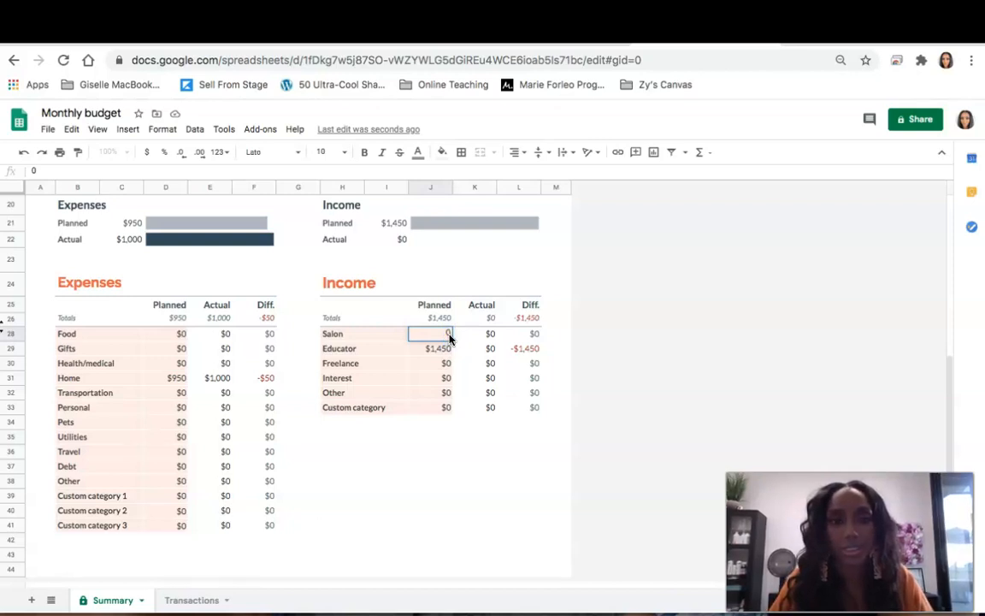
type("5")
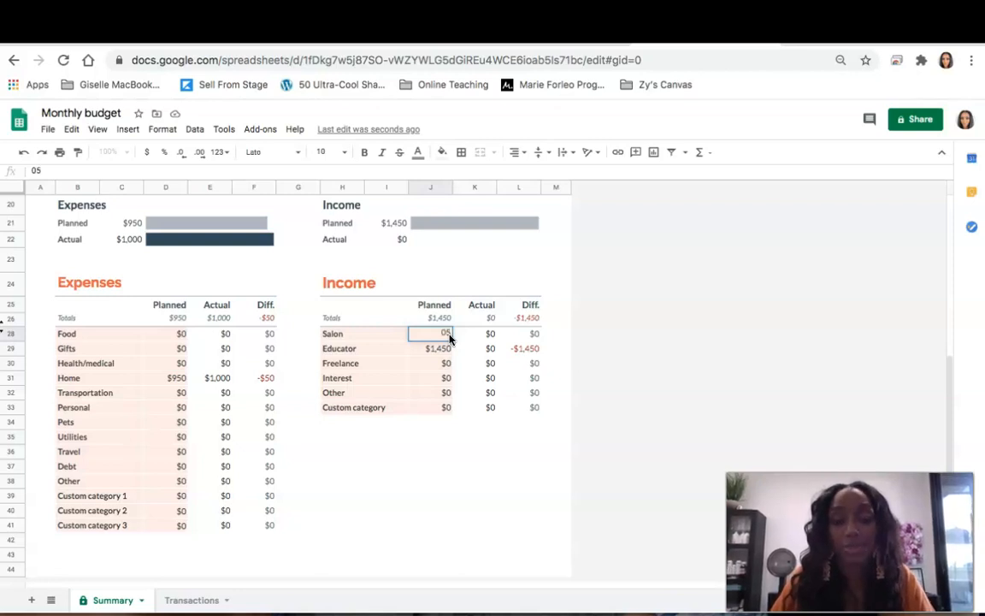
key("BackSpace")
key("BackSpace")
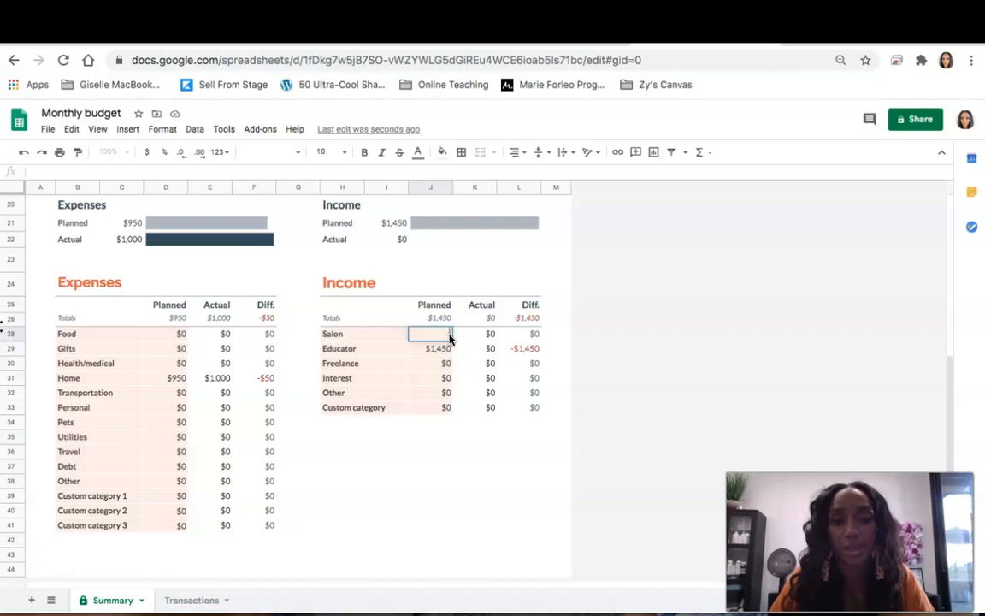
type("3,000")
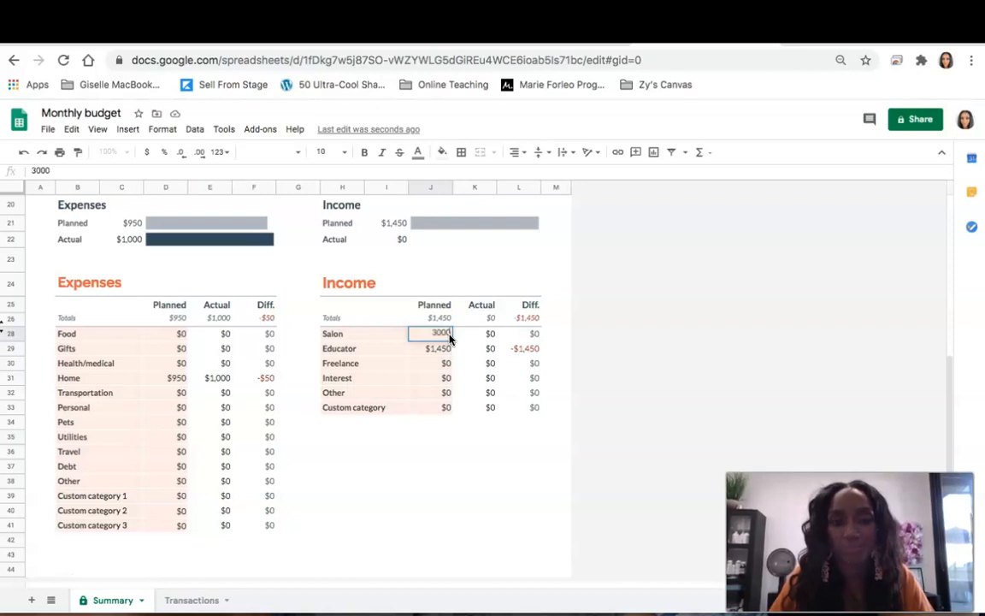
key("Tab")
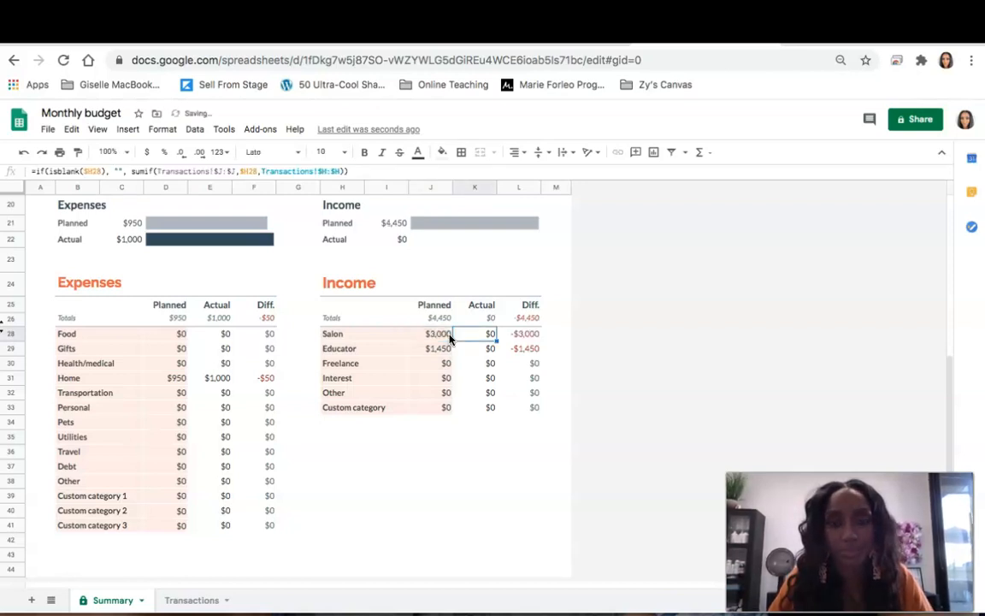
Enter 4000 as the actual amount for the Salon category in the Income table
type("4")
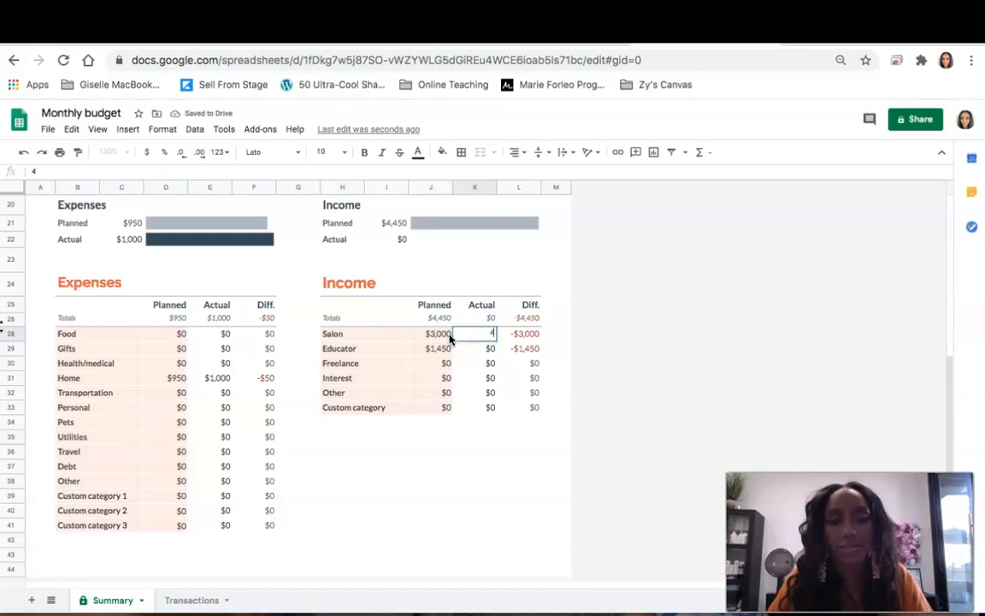
type(",000")
key("Tab")
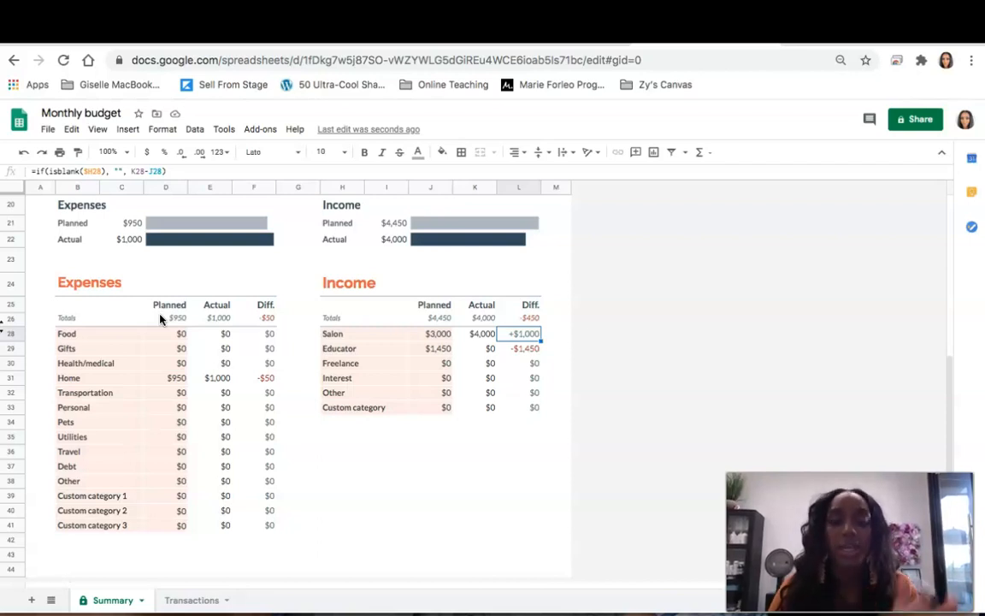
scroll(159, 389, "down", 1)
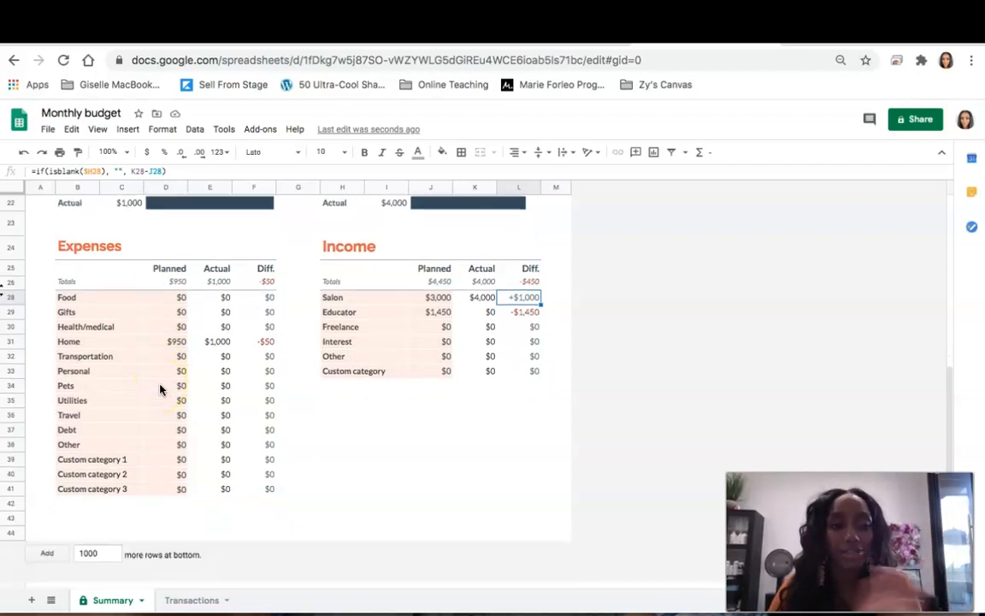